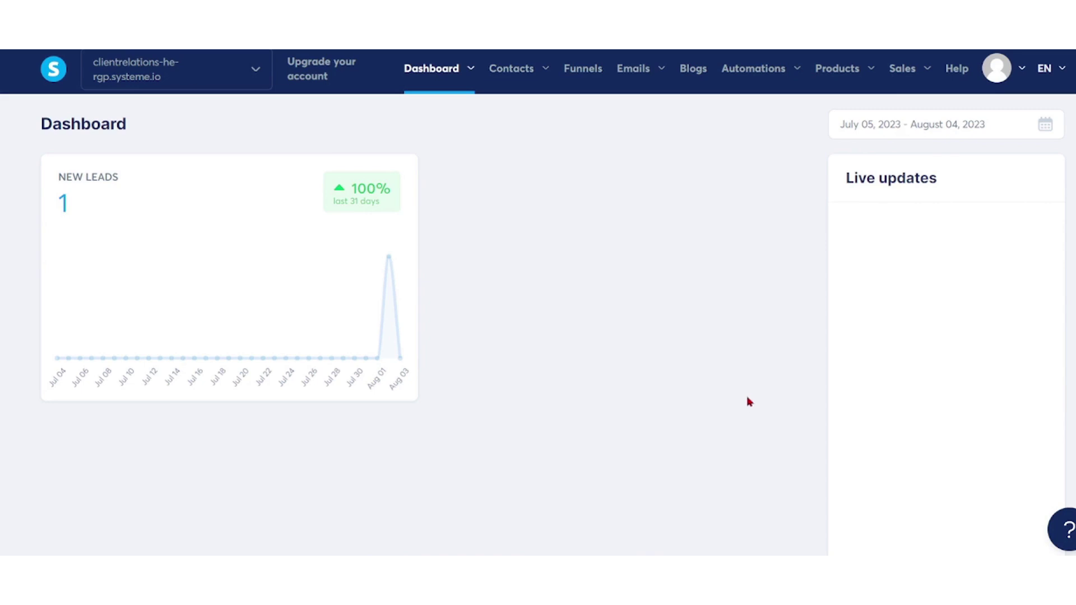
- Go to the Automation Rules page from the Automations menu in the top bar
mouse_move(768, 79)
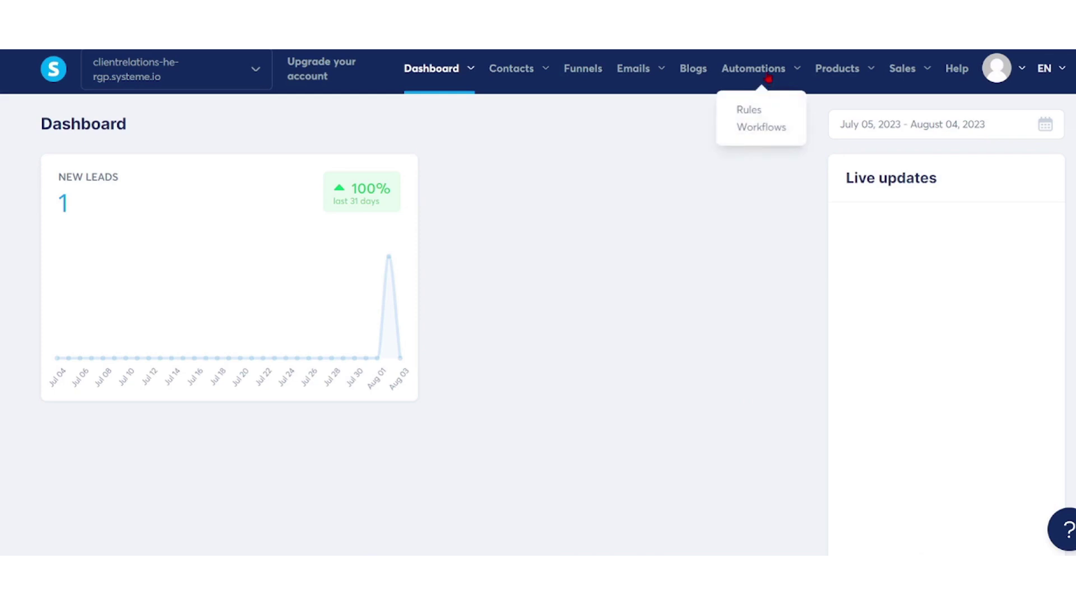
click(583, 69)
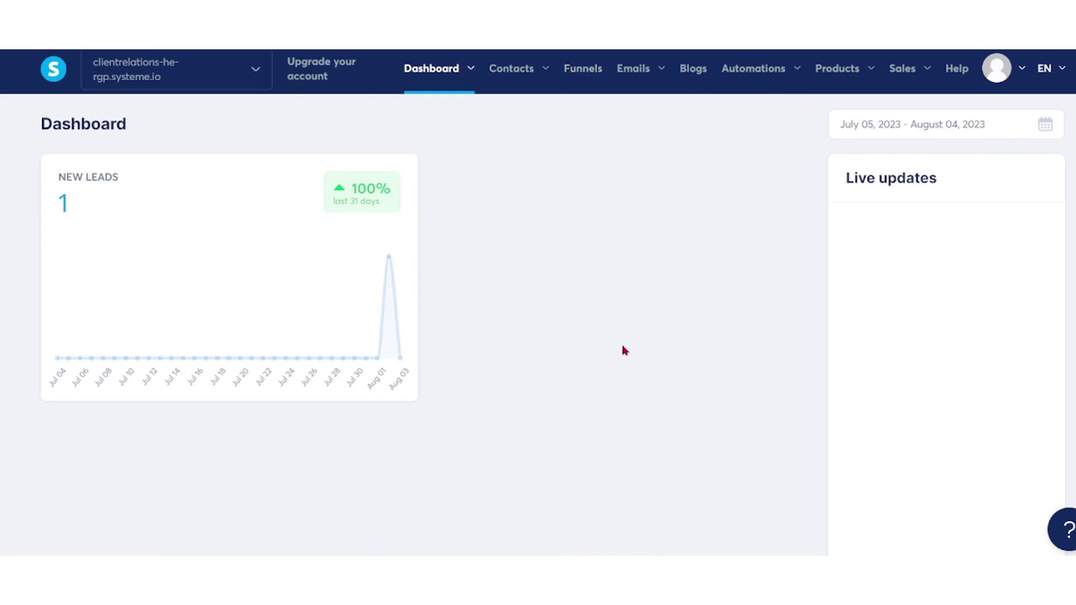
mouse_move(746, 69)
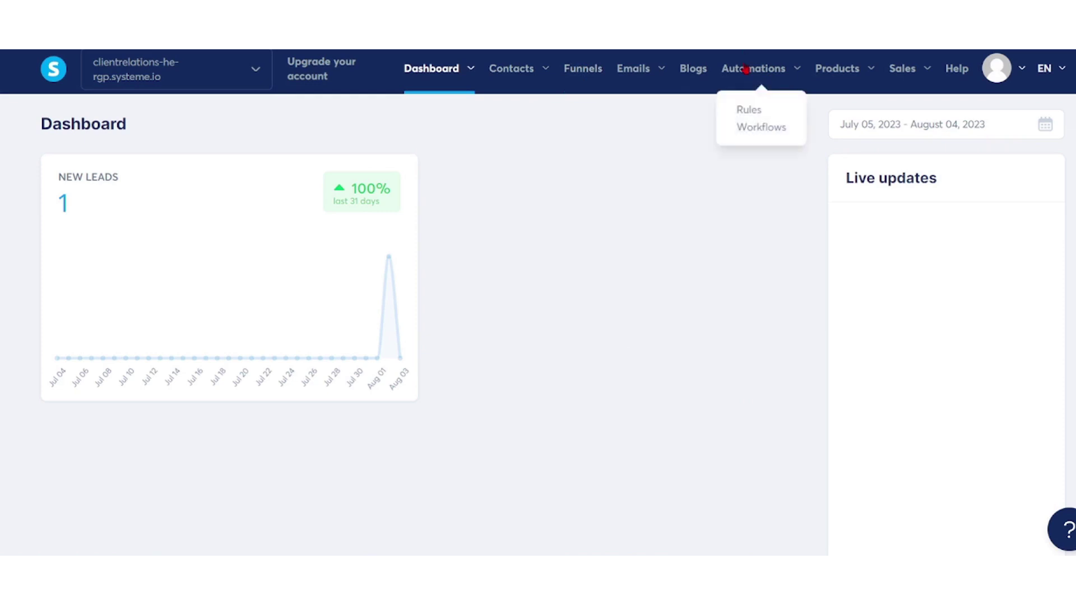
click(749, 109)
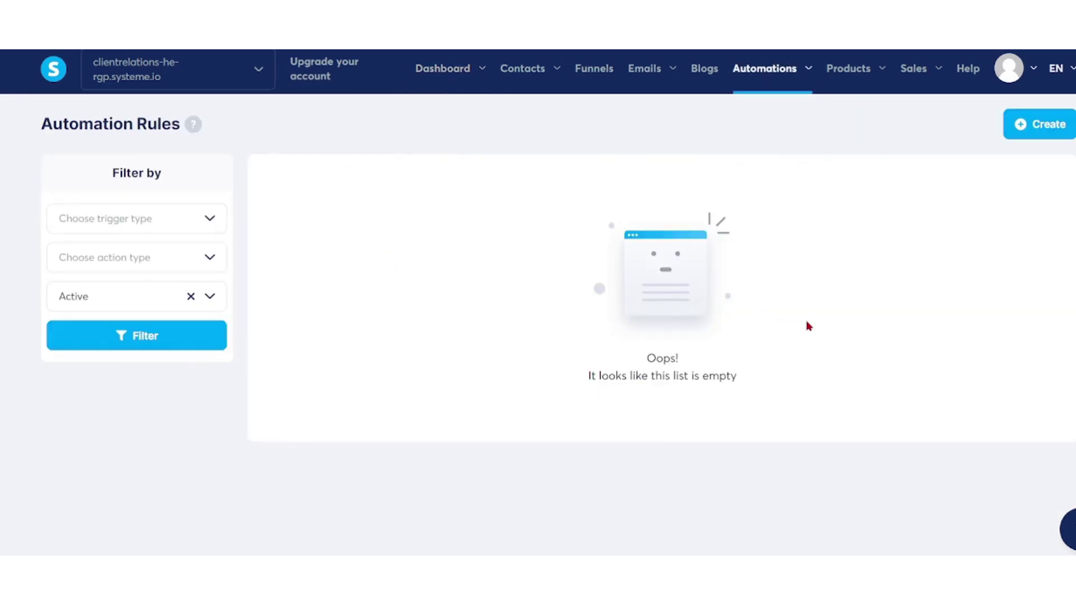
- Create a new automation rule and browse the available trigger types
click(1036, 125)
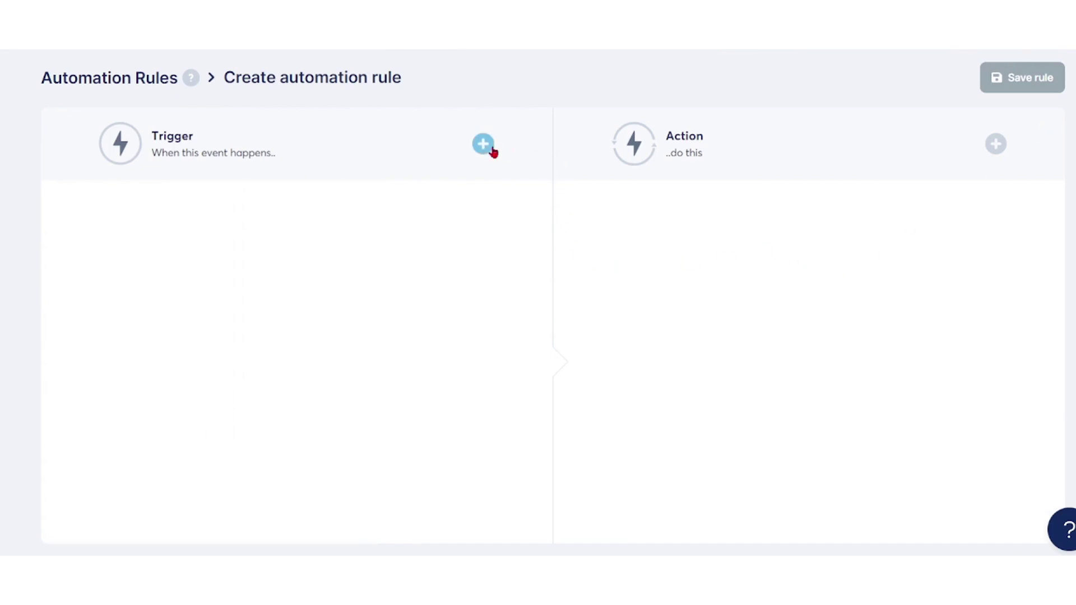
click(486, 147)
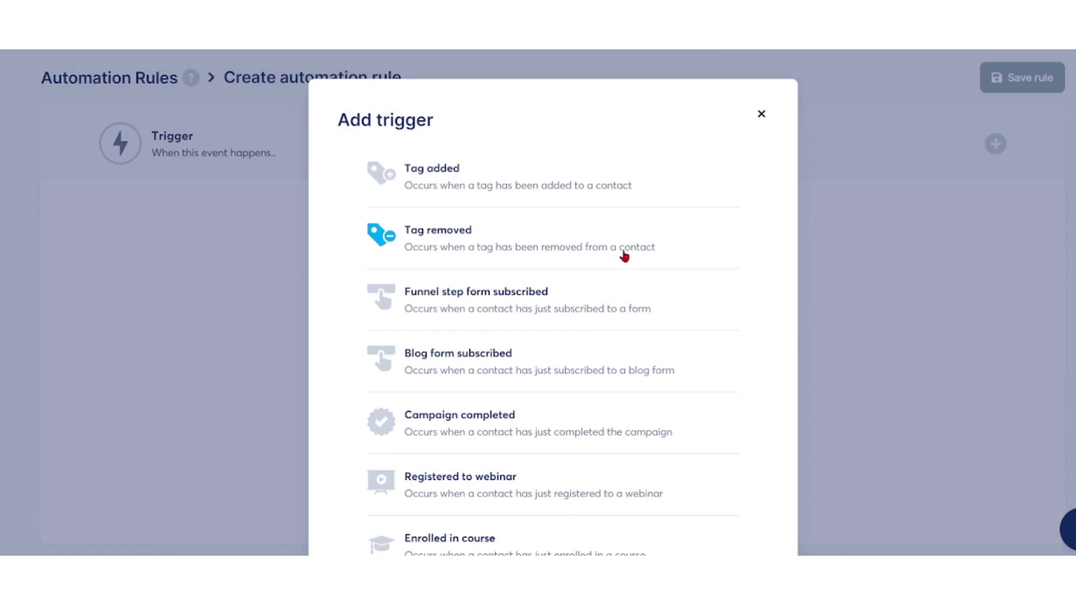
scroll(626, 253, down, 1)
scroll(624, 254, down, 1)
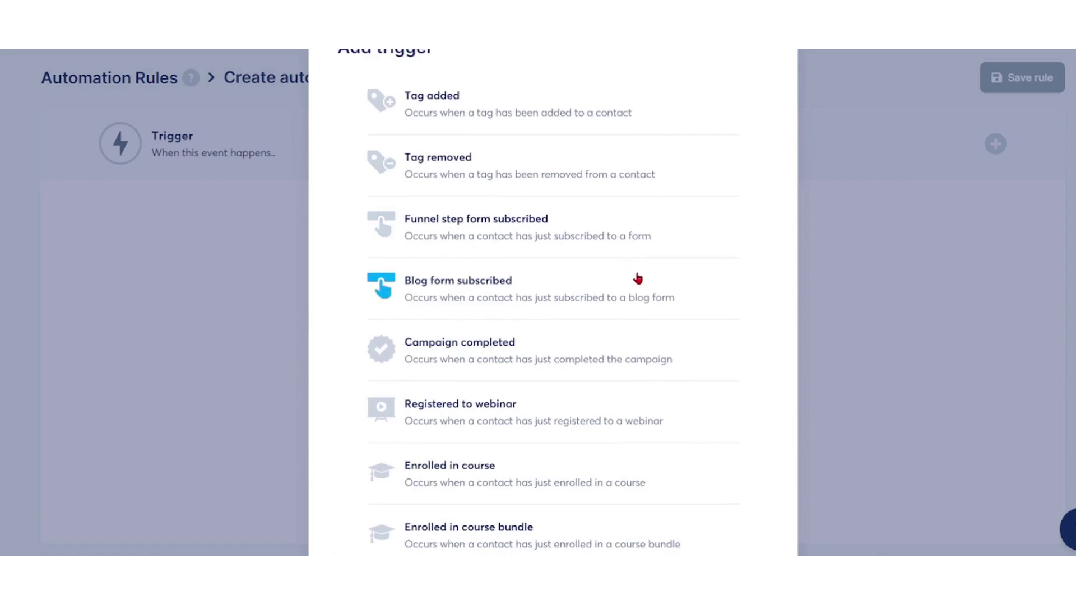
scroll(638, 278, down, 1)
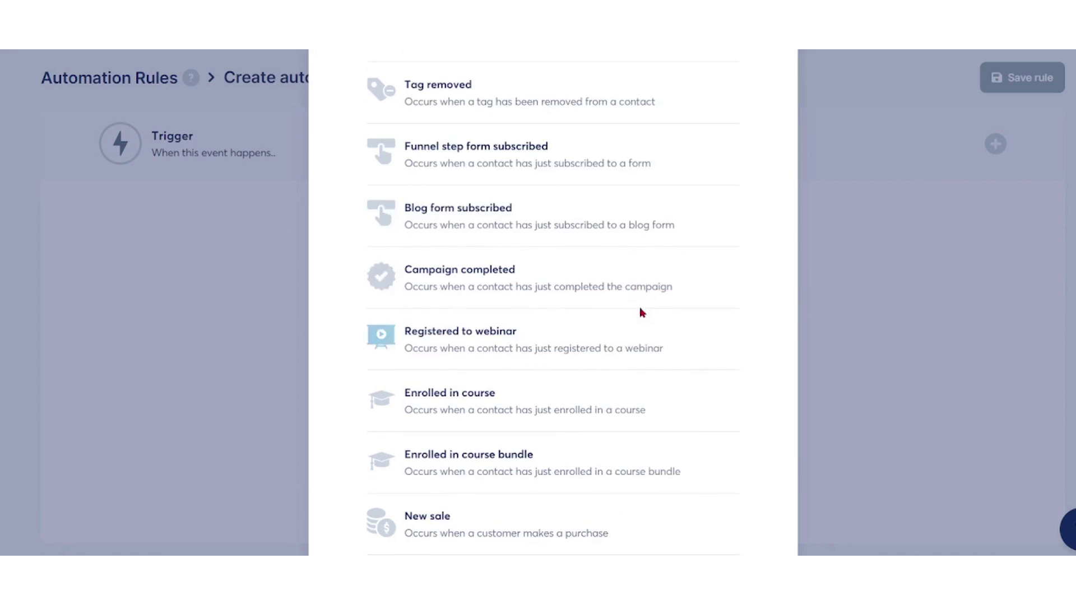
scroll(640, 307, down, 1)
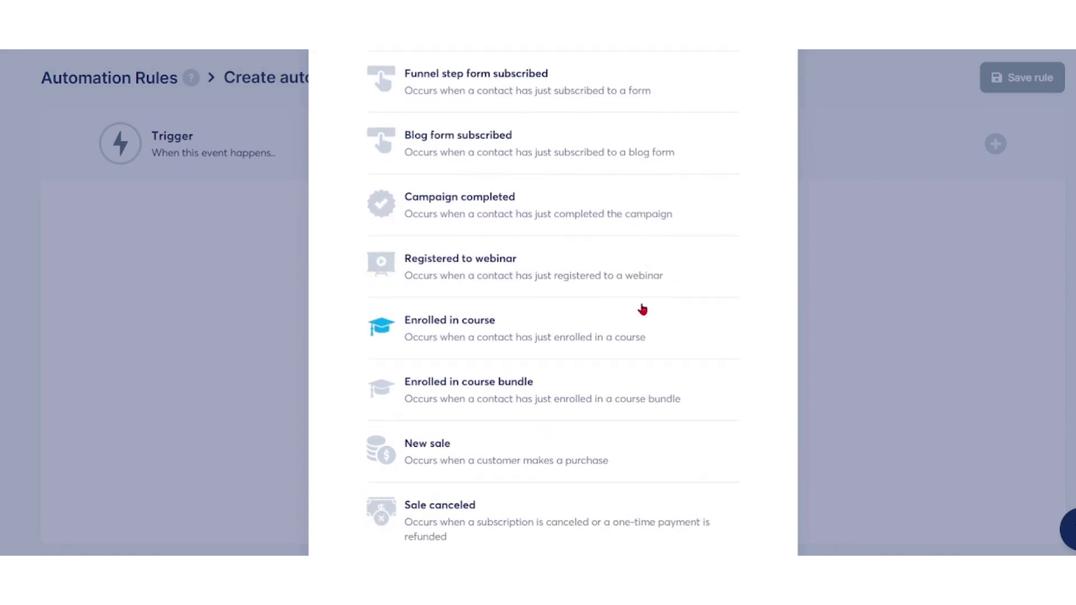
scroll(646, 320, down, 1)
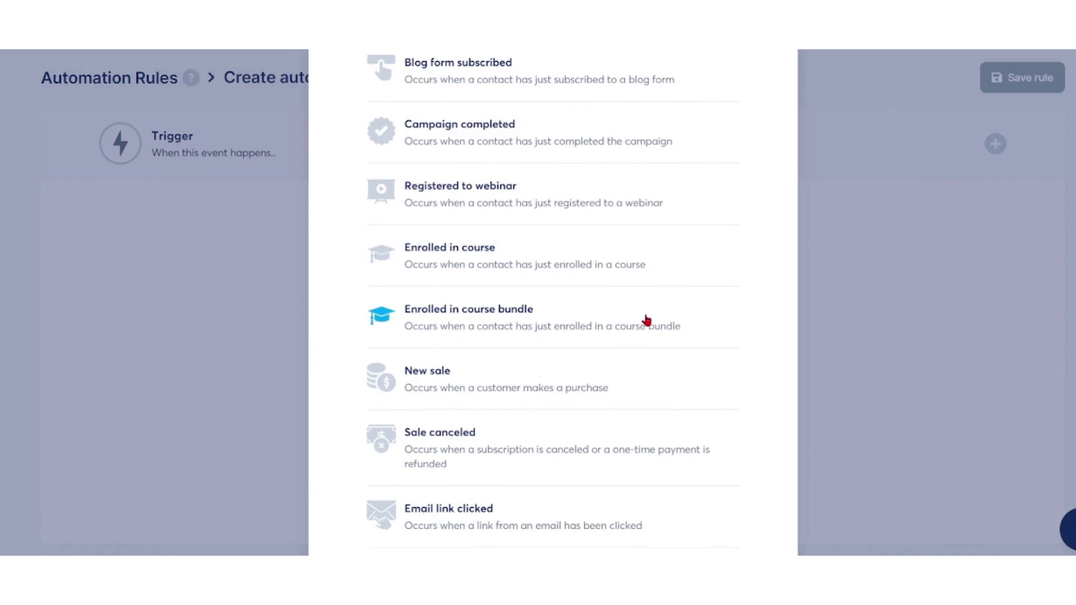
scroll(646, 321, down, 1)
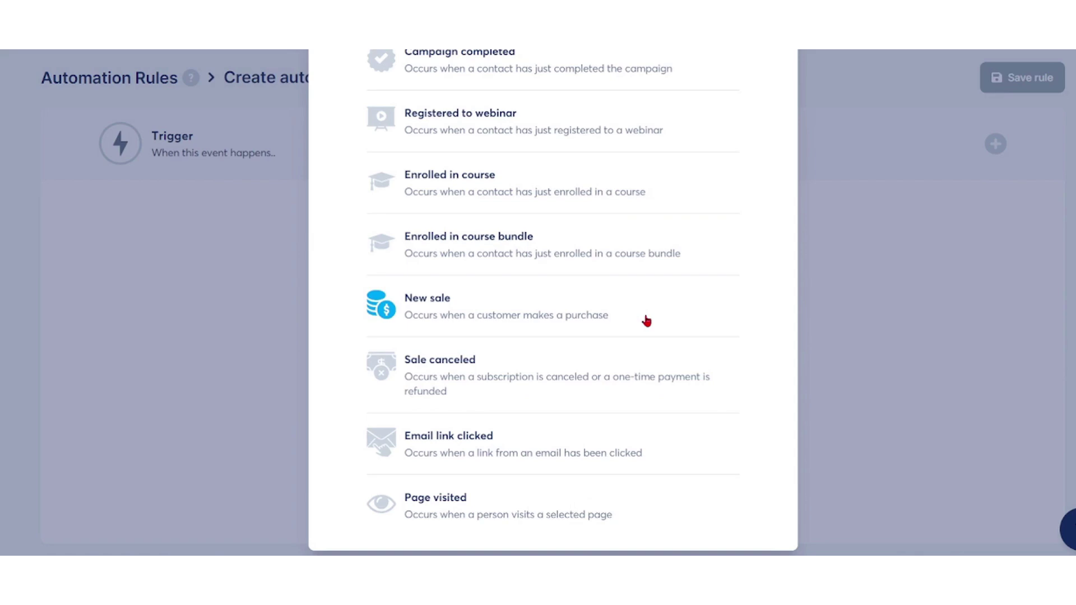
scroll(645, 318, up, 5)
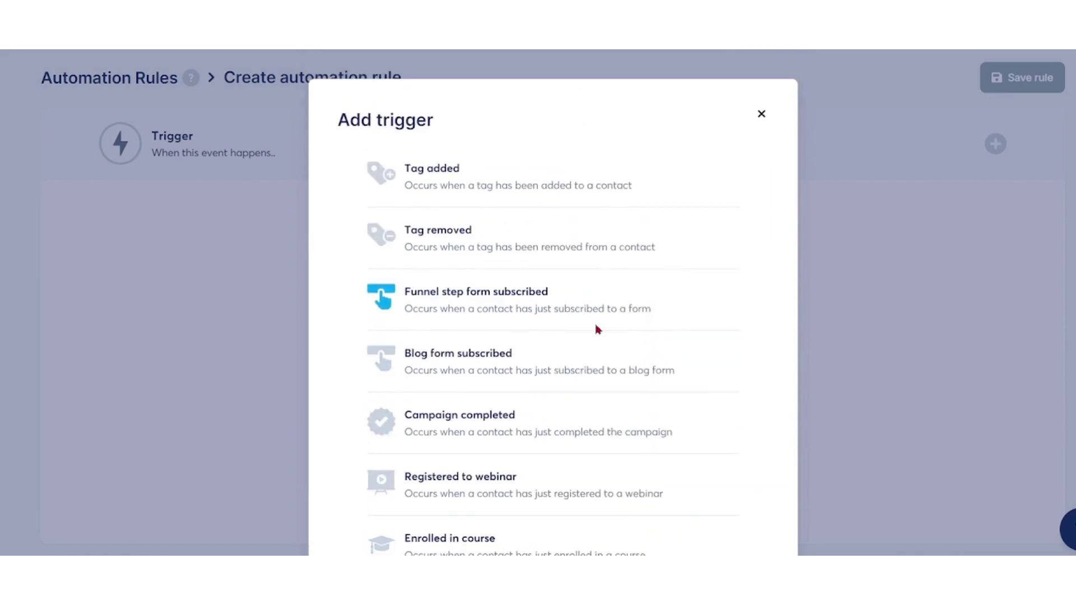
- Set the trigger to Funnel step form subscribed on funnel test 4's Squeeze page, then add an action
click(545, 311)
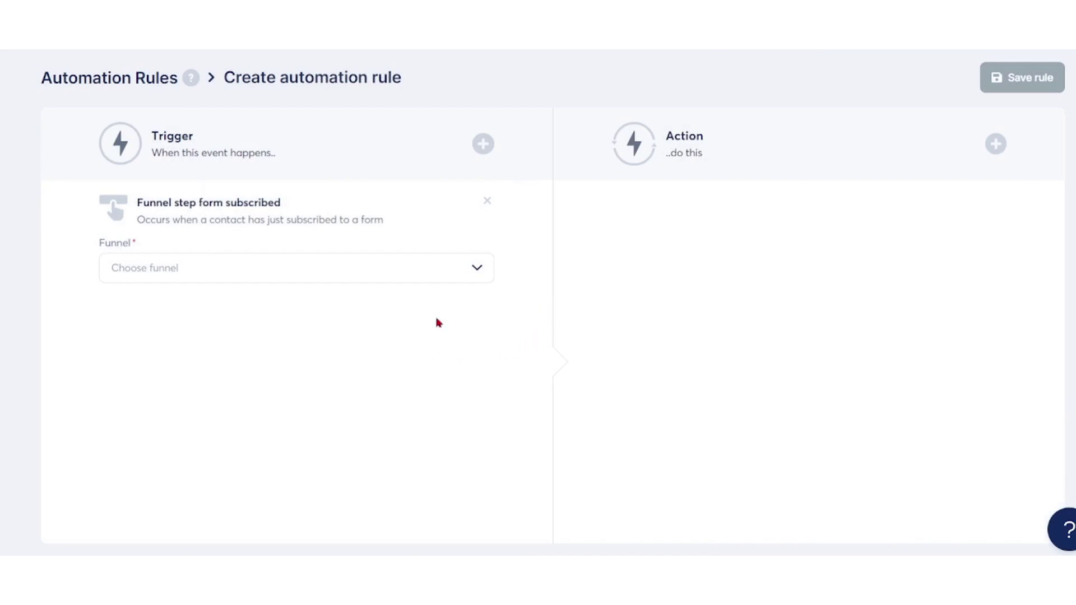
click(477, 270)
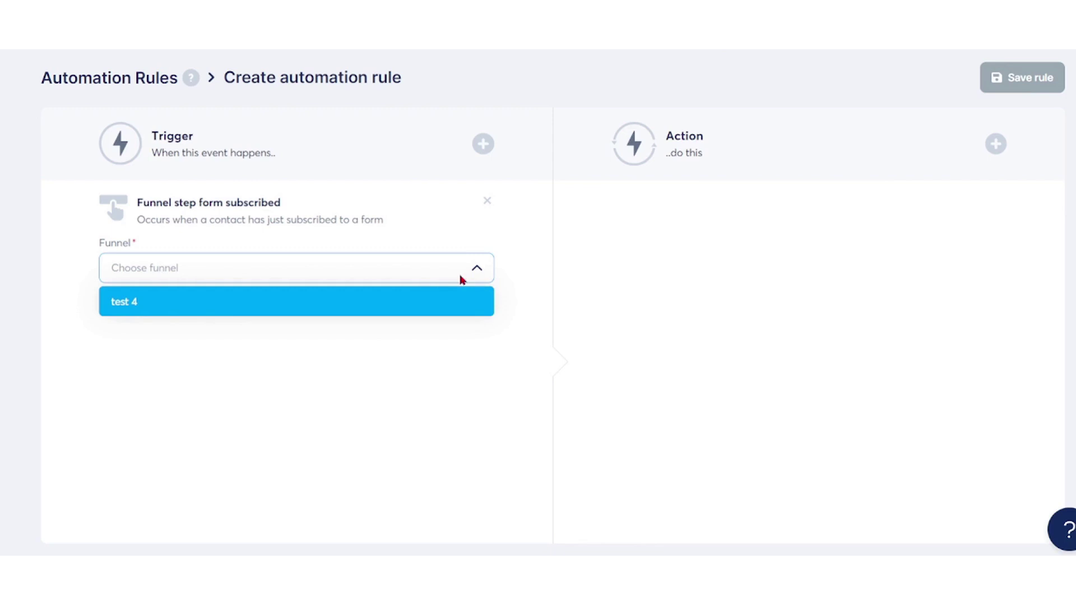
click(398, 308)
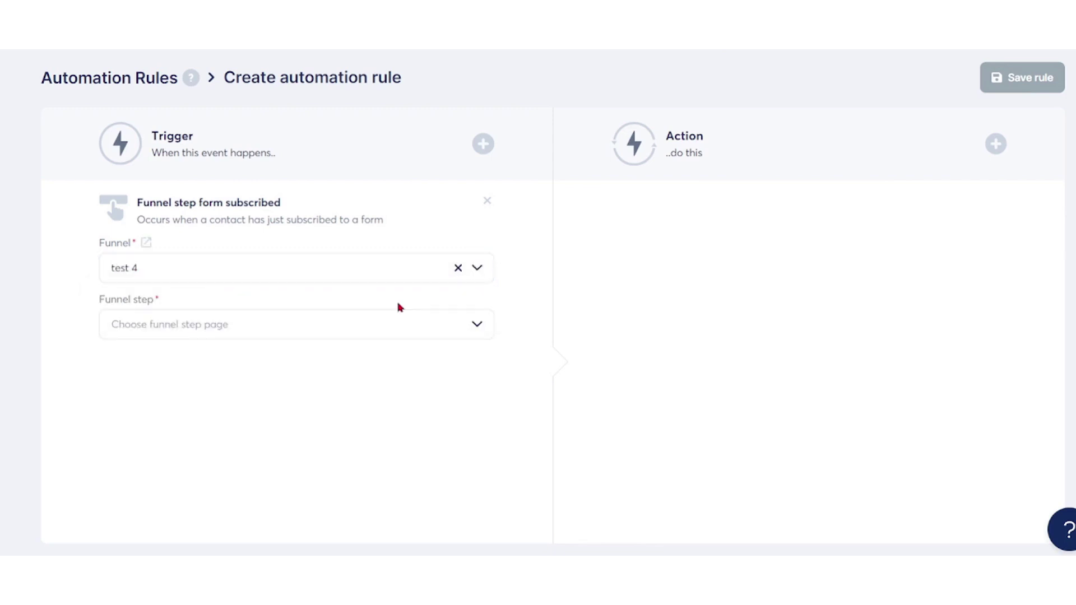
click(479, 327)
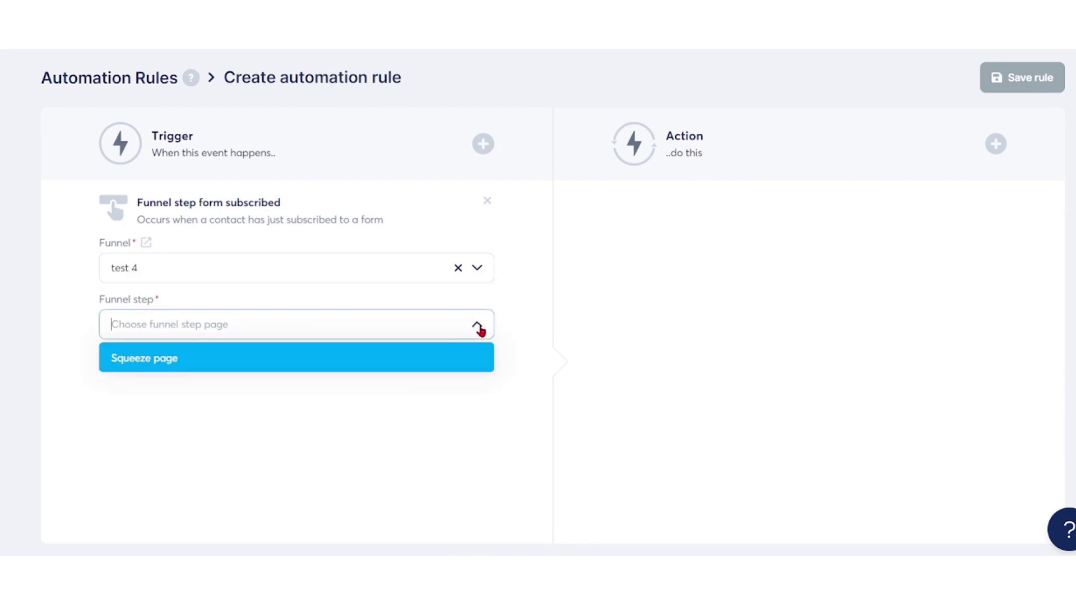
click(407, 364)
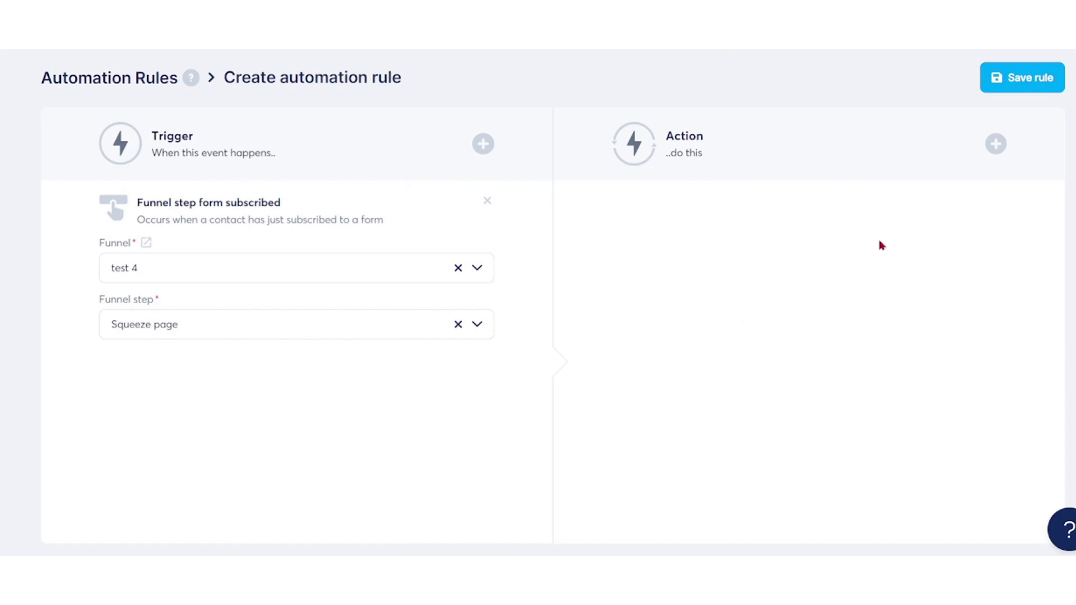
click(996, 144)
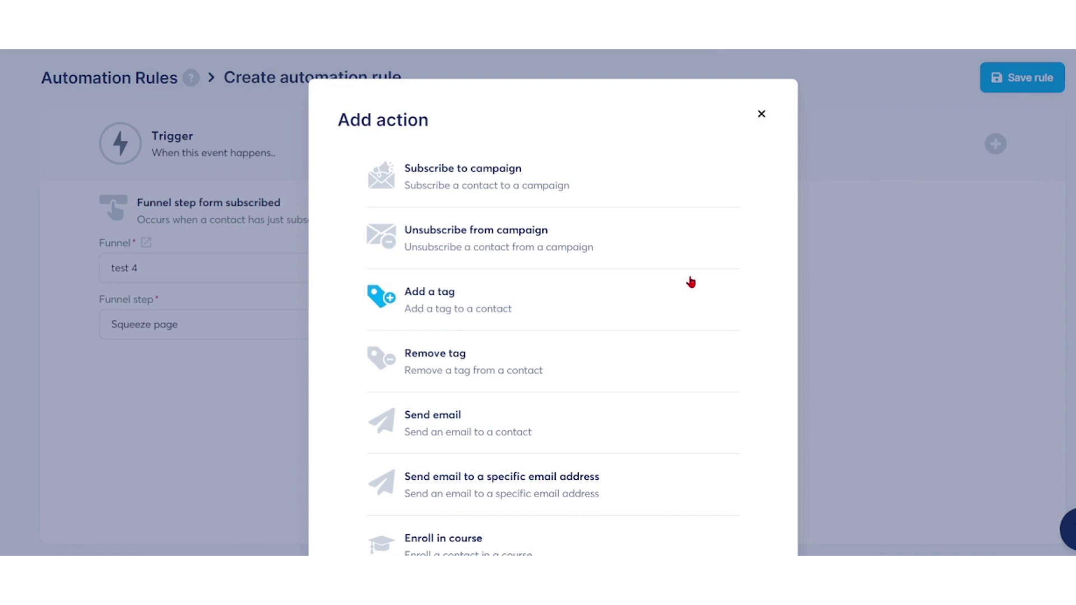
- Make the action subscribe contacts to campaign Test 1 and save the rule
click(503, 189)
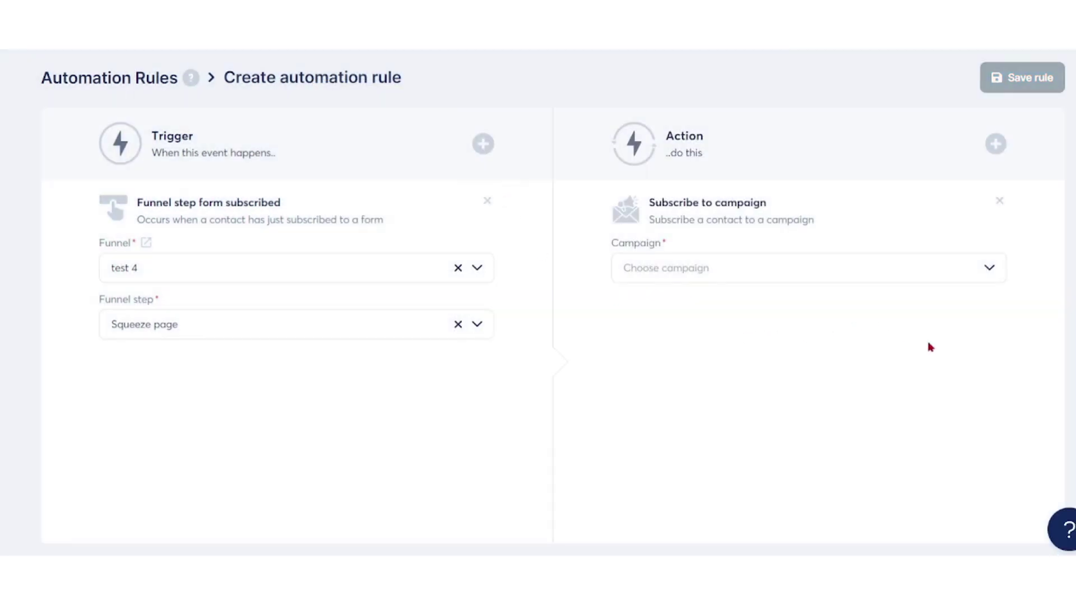
click(989, 270)
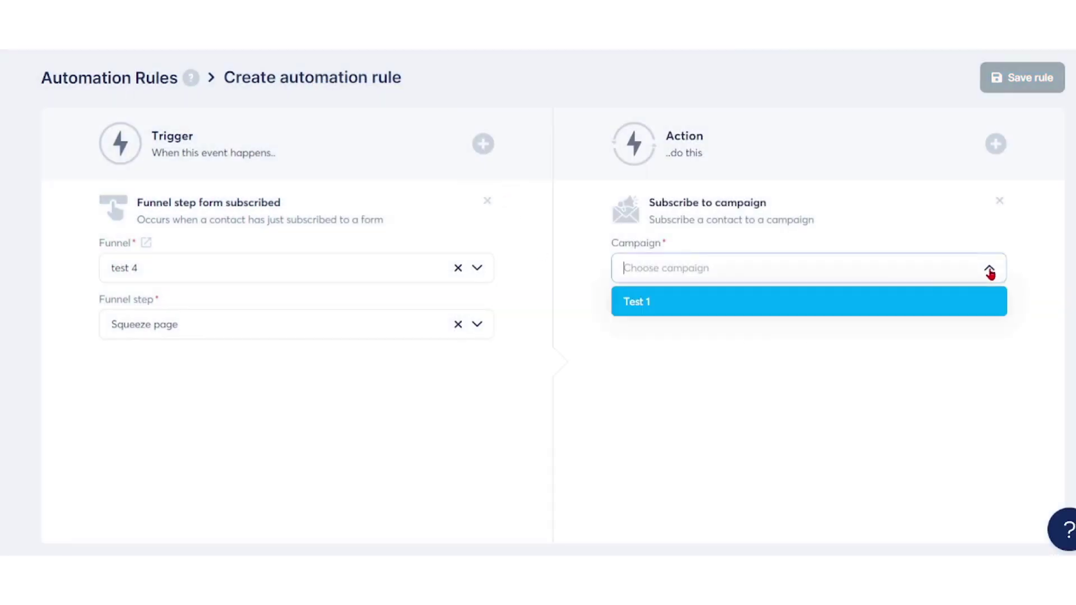
click(901, 305)
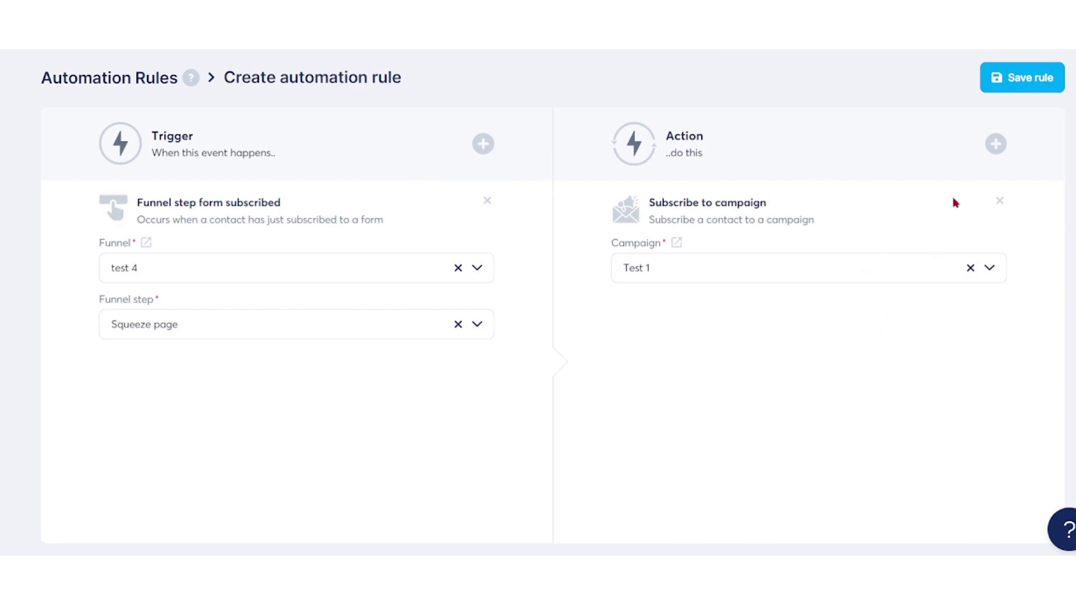
click(1023, 80)
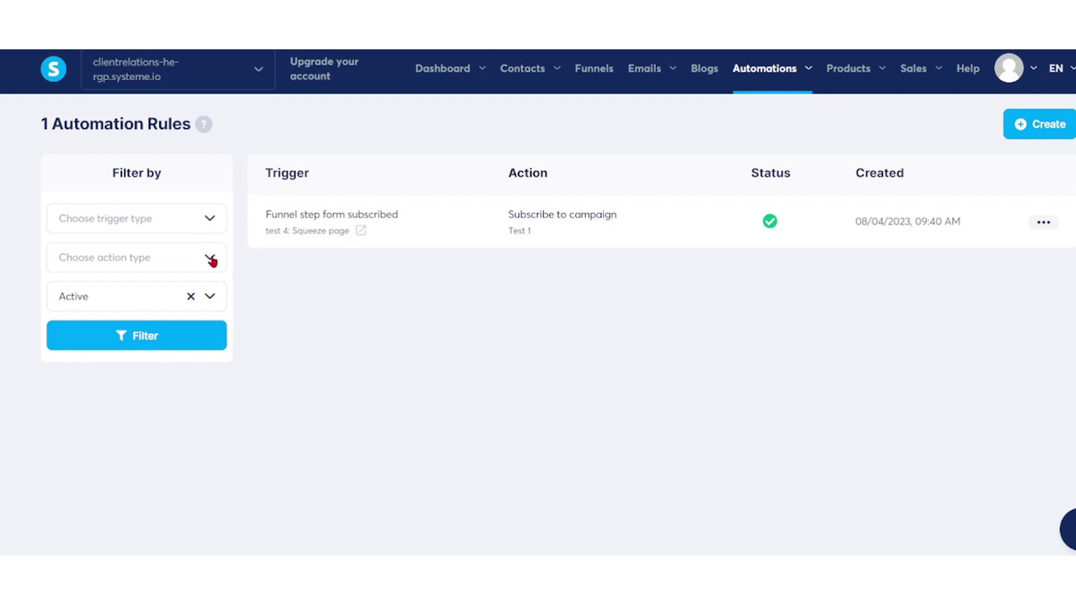
- Disable the new rule from its options menu and confirm, emptying the Active list
click(211, 296)
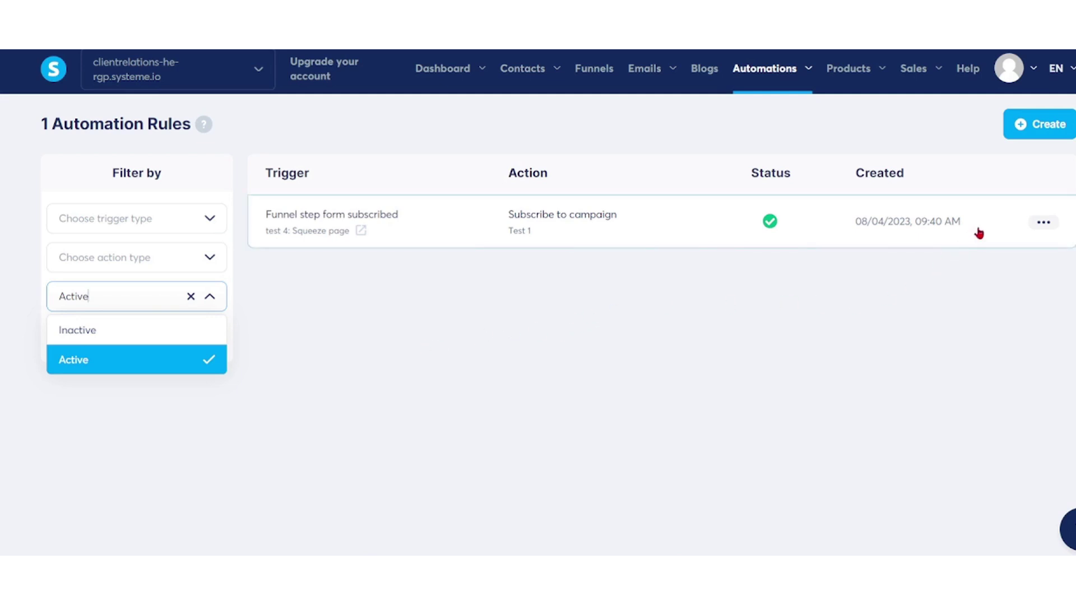
click(1044, 225)
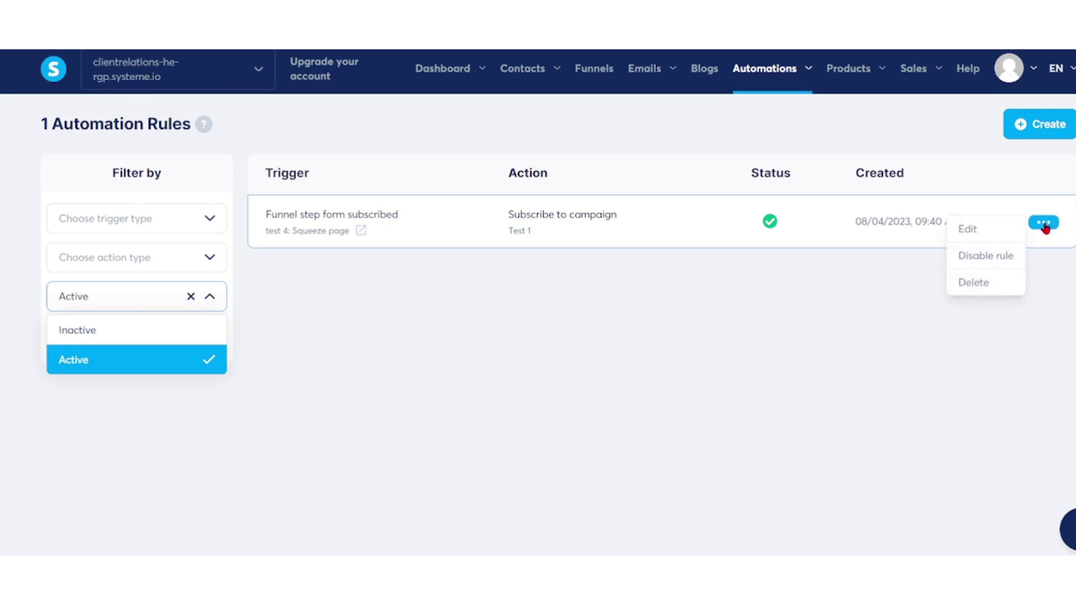
click(1031, 255)
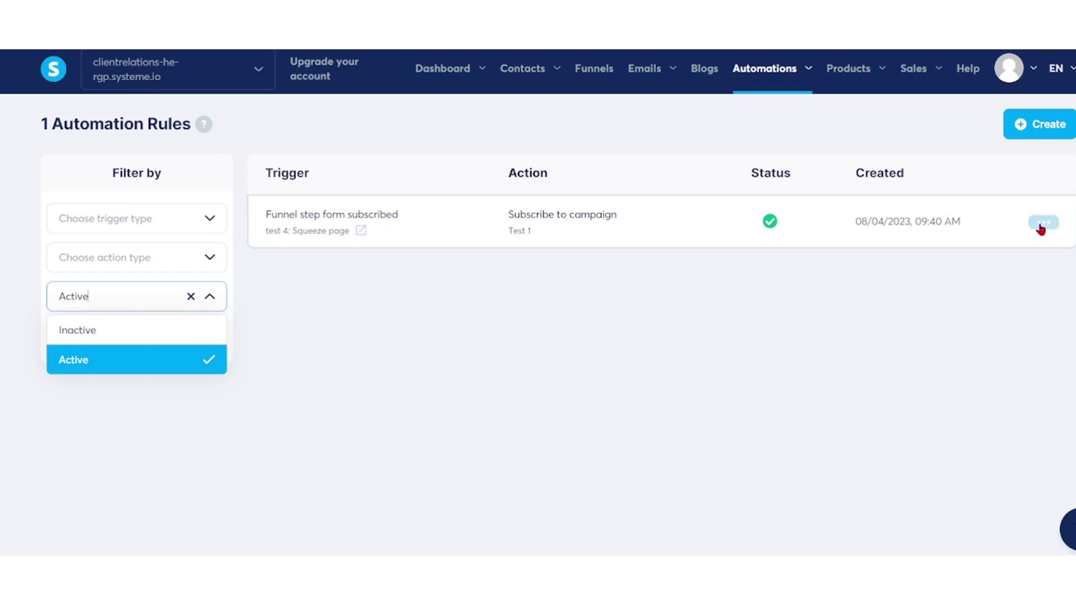
click(1041, 227)
click(1000, 256)
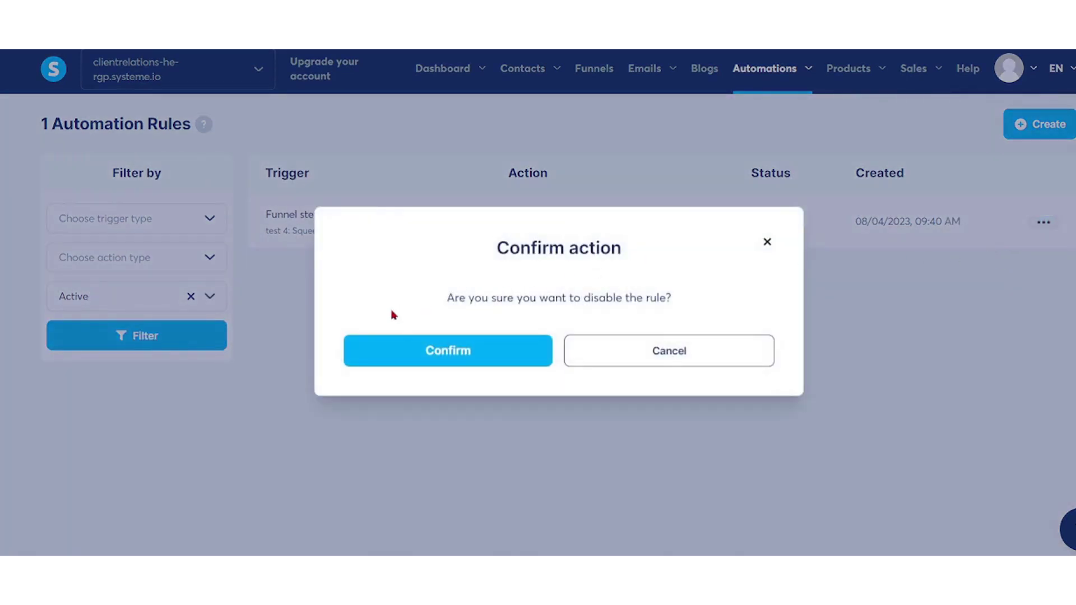
click(479, 354)
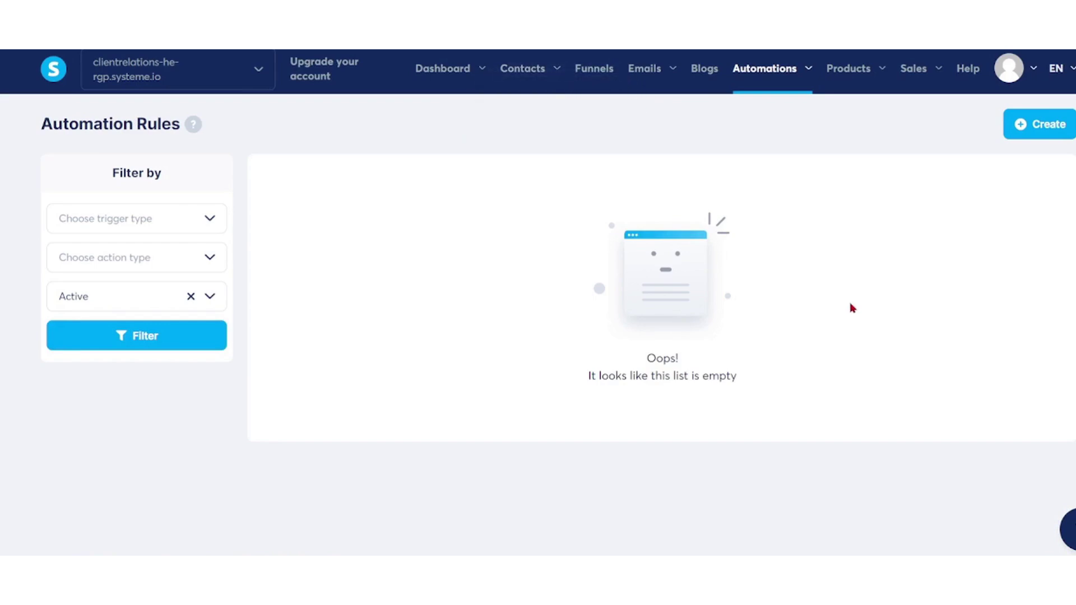
- Filter the automation rules list to show Inactive rules
click(209, 299)
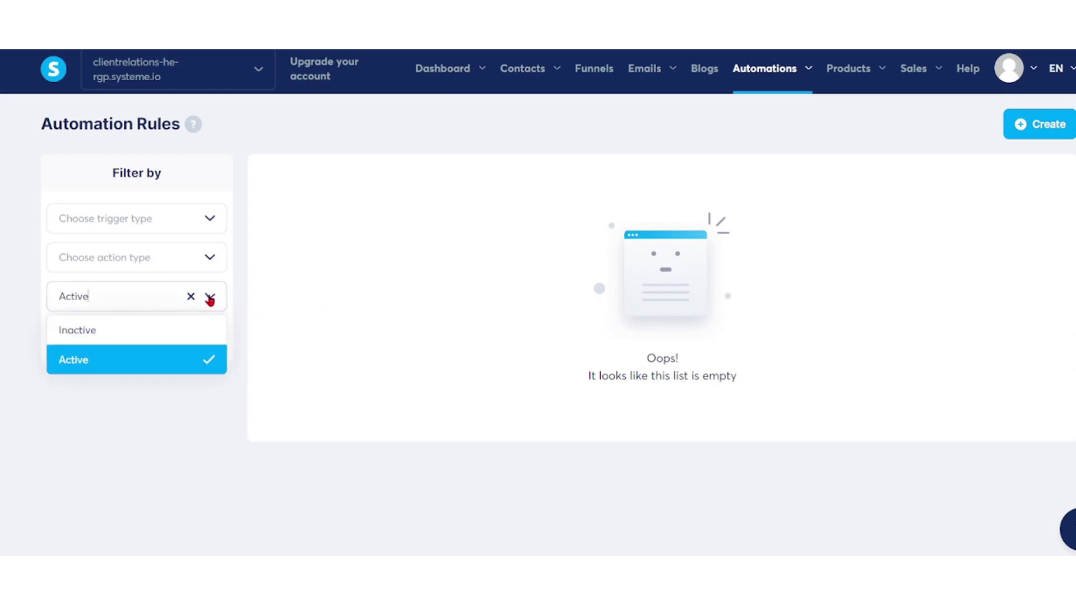
click(176, 329)
click(190, 337)
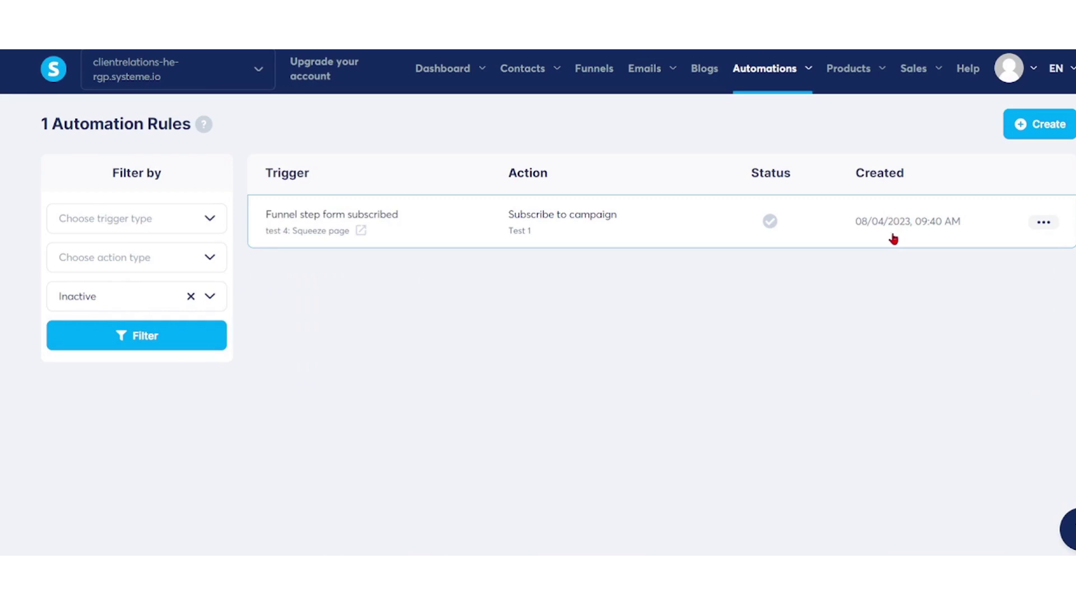
- Enable the disabled rule from its options menu and confirm
click(1043, 223)
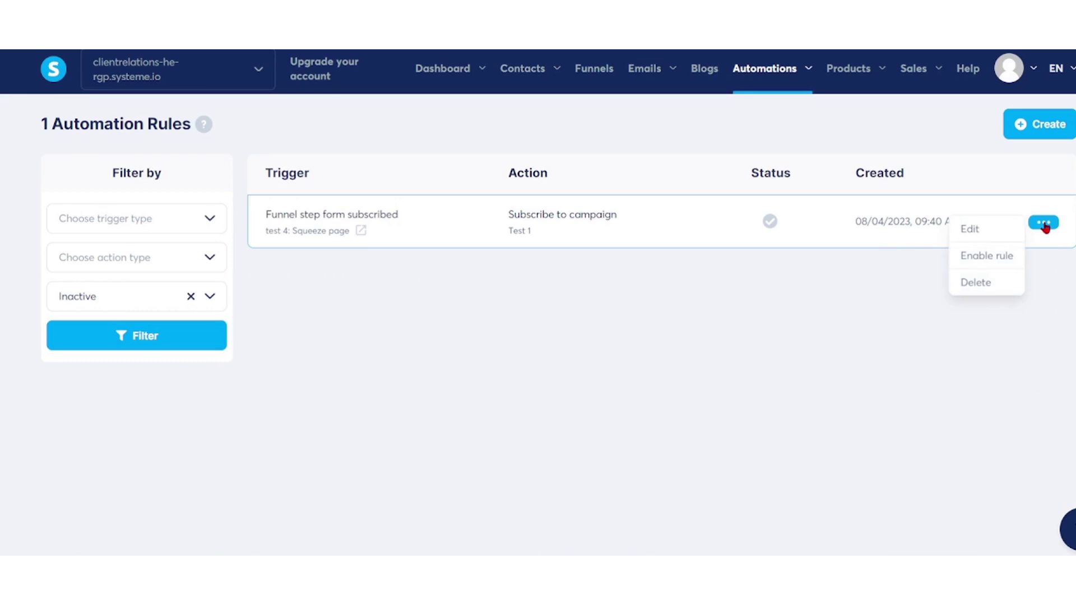
click(1043, 223)
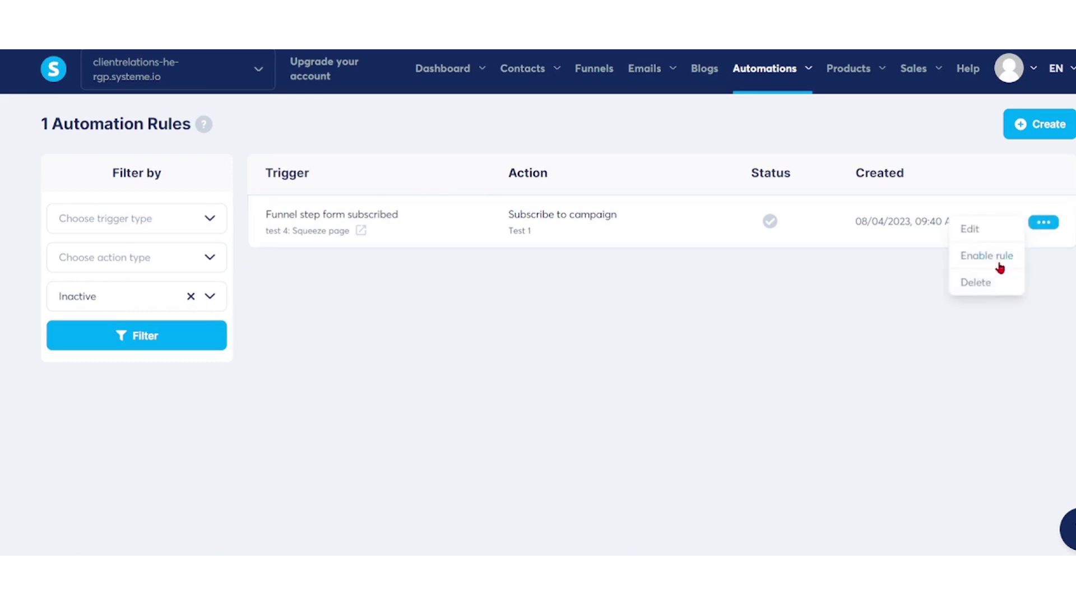
click(992, 255)
click(507, 354)
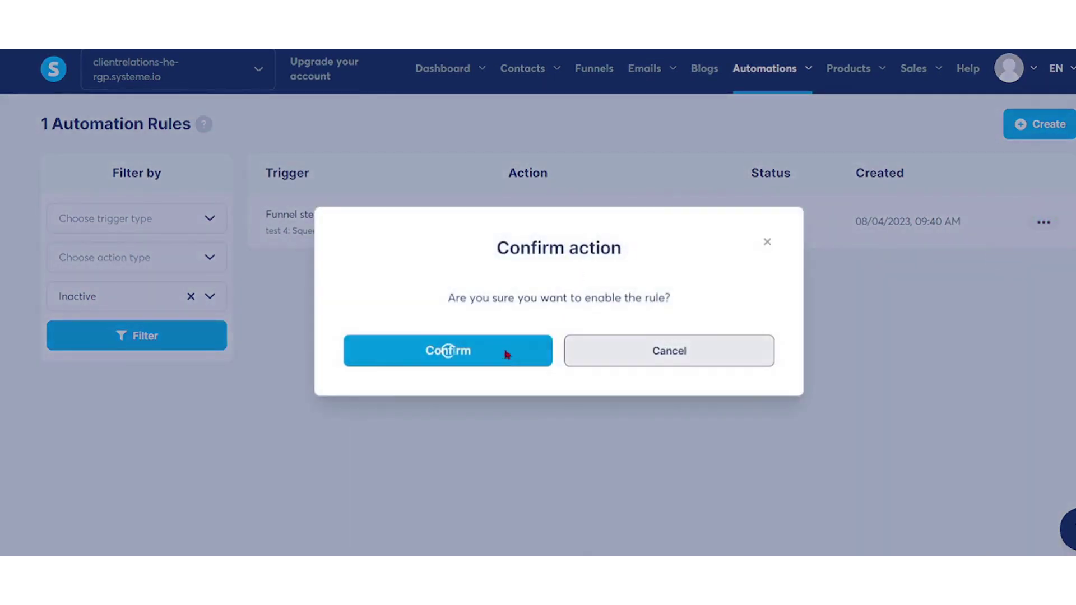